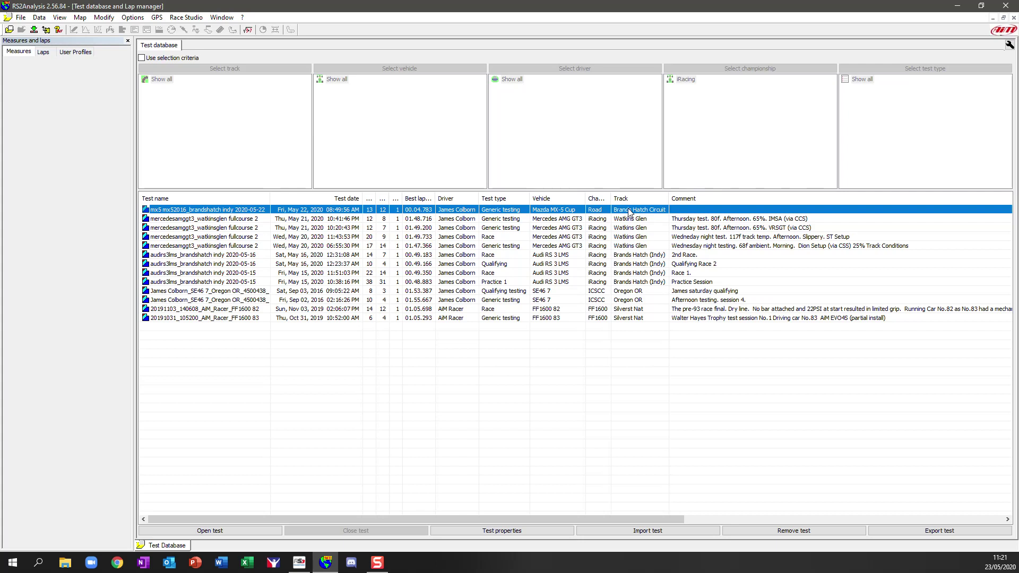
Set the mx5 test's track to Brands Hatch (Indy) in Test properties.
right_click(261, 212)
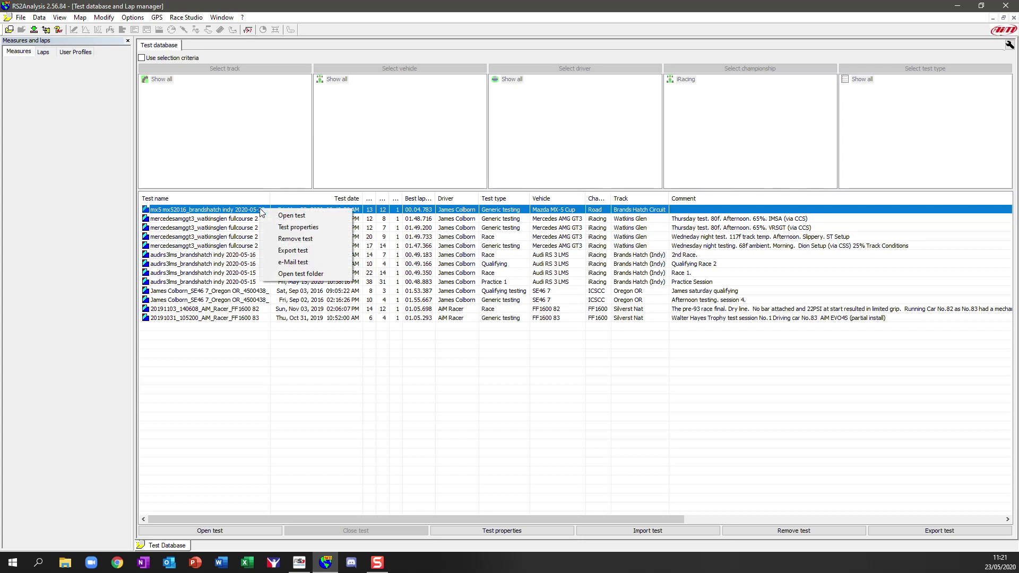
click(306, 228)
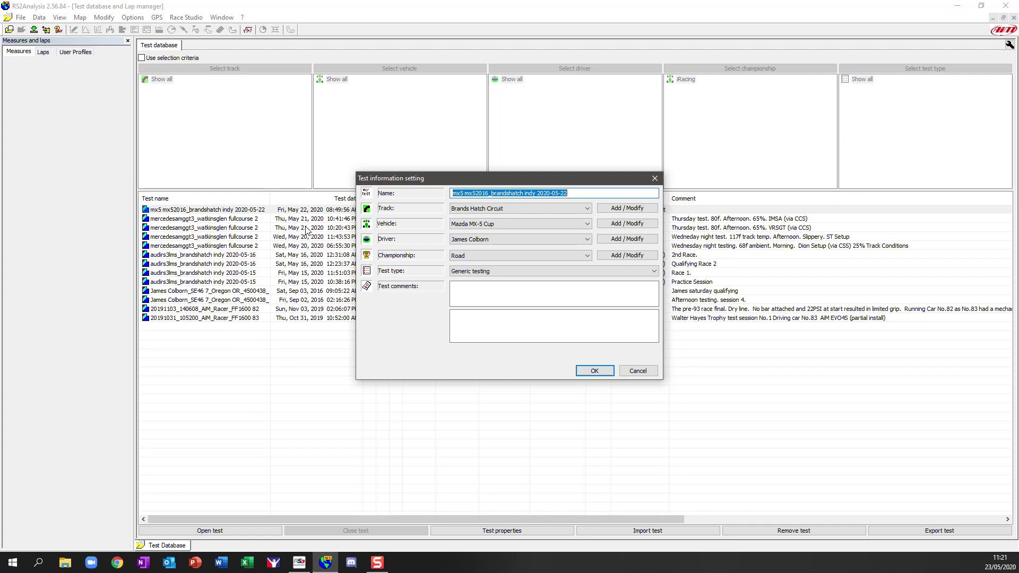
click(544, 211)
click(542, 218)
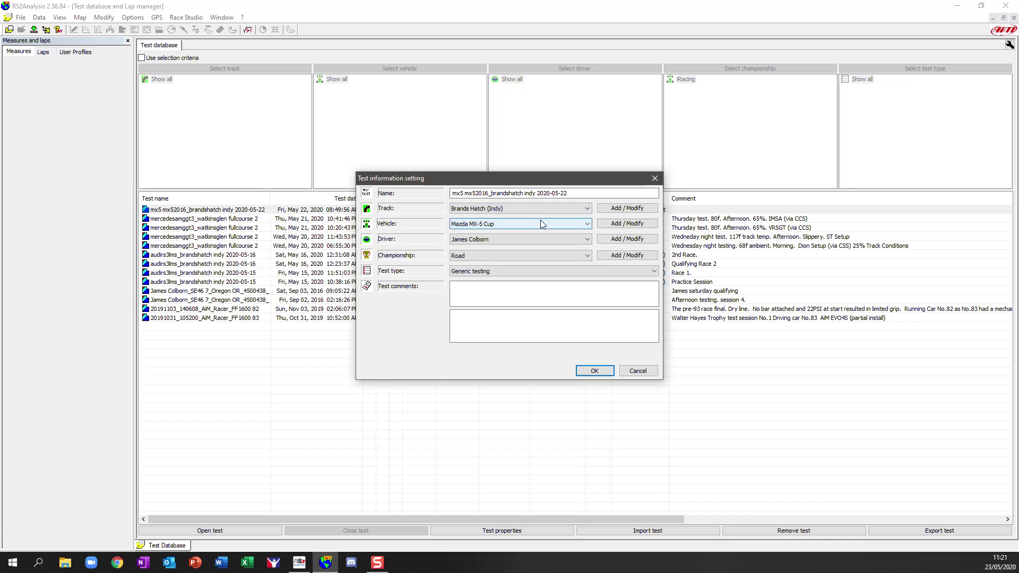
Add Brands Hatch (Long) as a new track name, keeping Brands Hatch (Indy) selected.
click(629, 209)
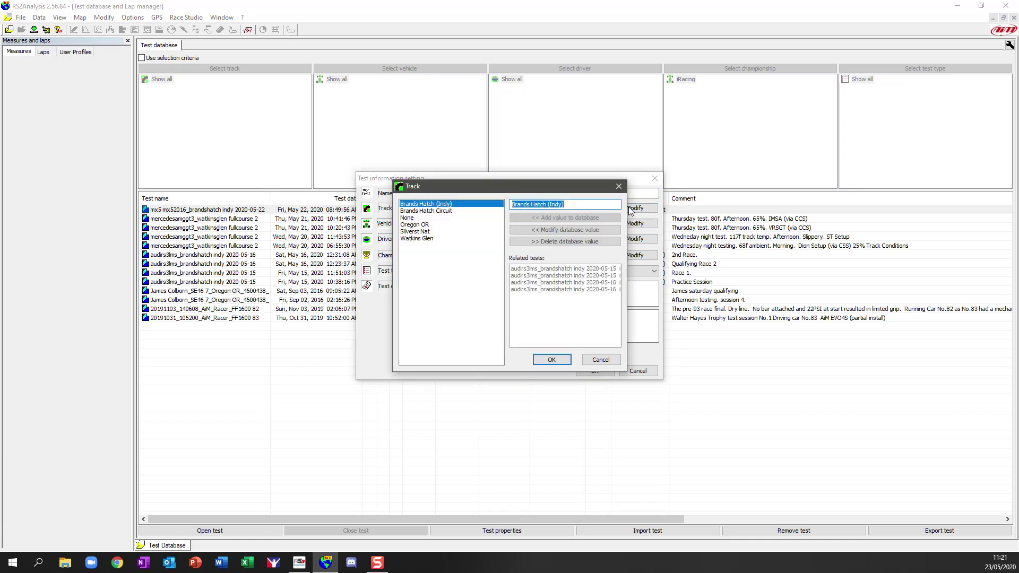
click(563, 204)
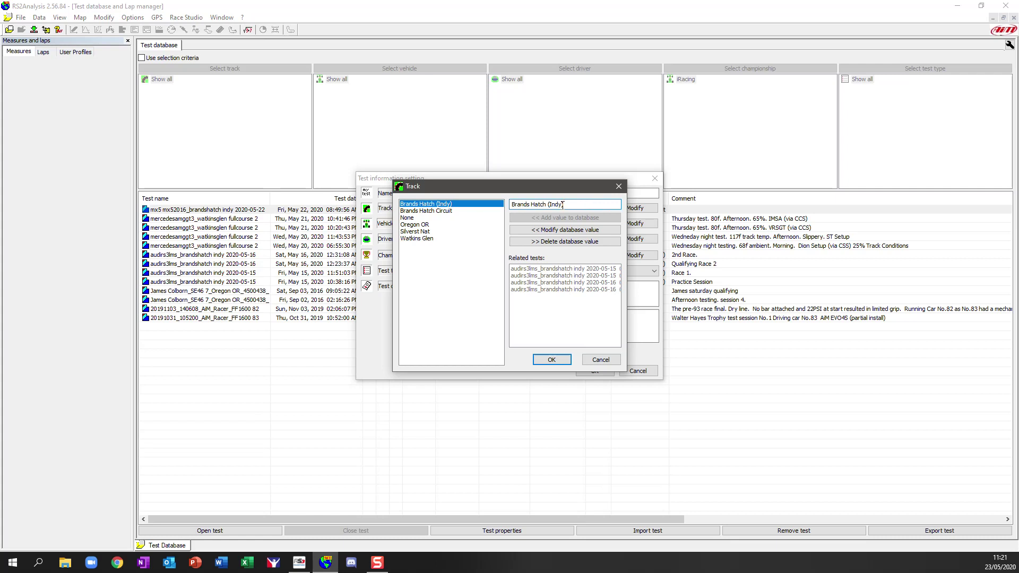
drag(562, 205, 549, 205)
text((Long))
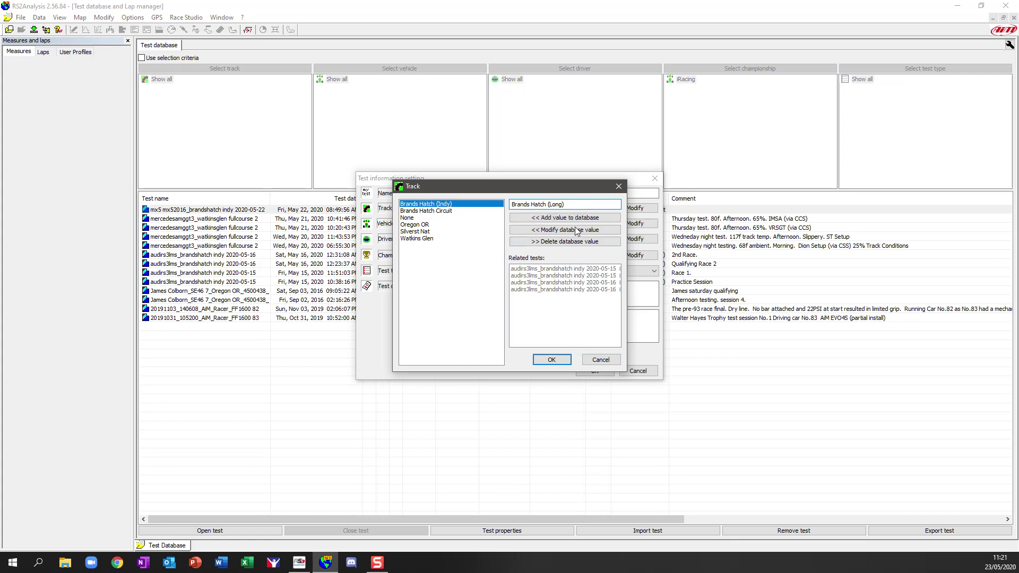
click(573, 218)
click(554, 361)
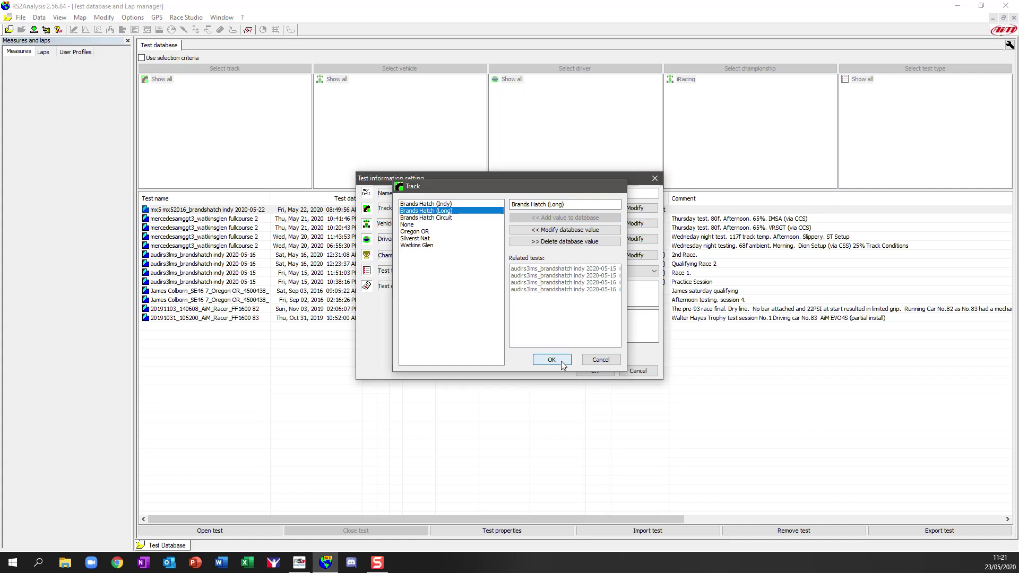
click(522, 208)
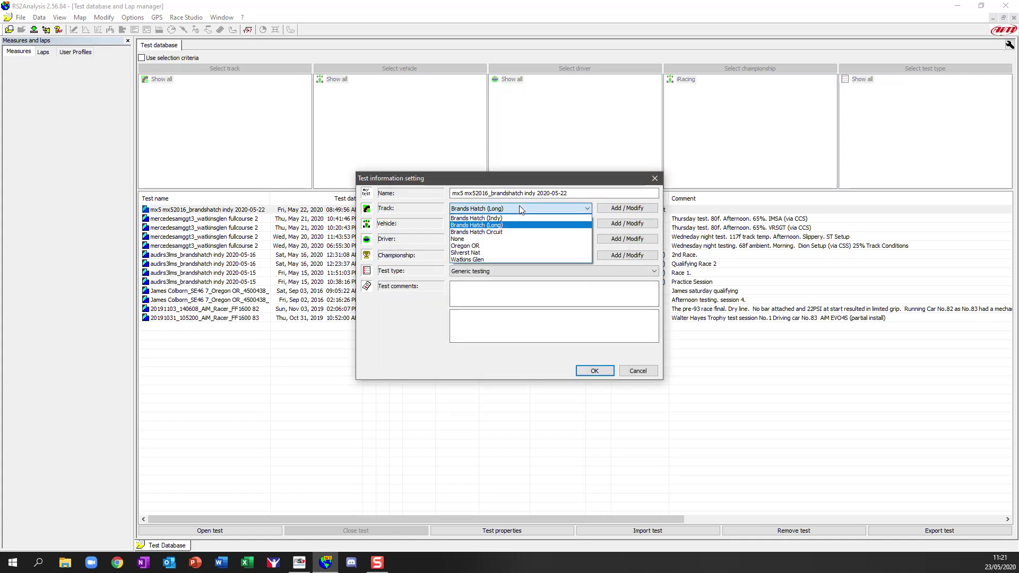
click(517, 218)
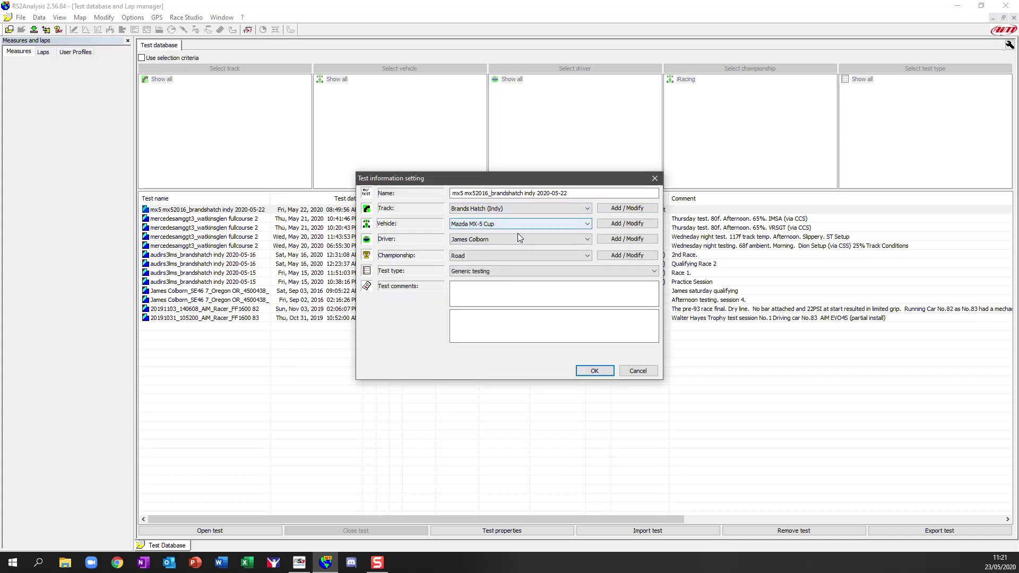
Set the championship to iRacing and the test type to Test.
click(498, 256)
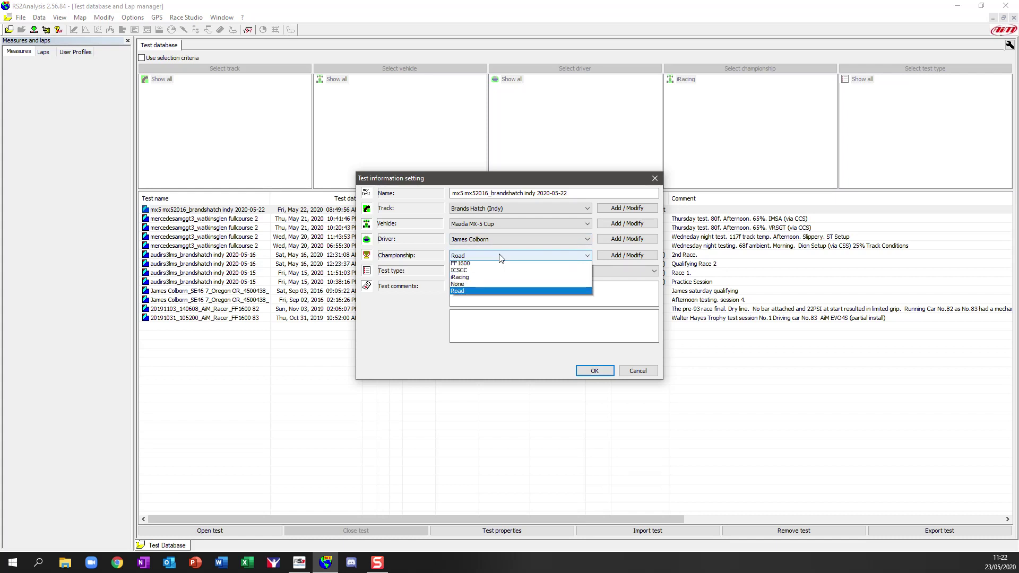
click(497, 279)
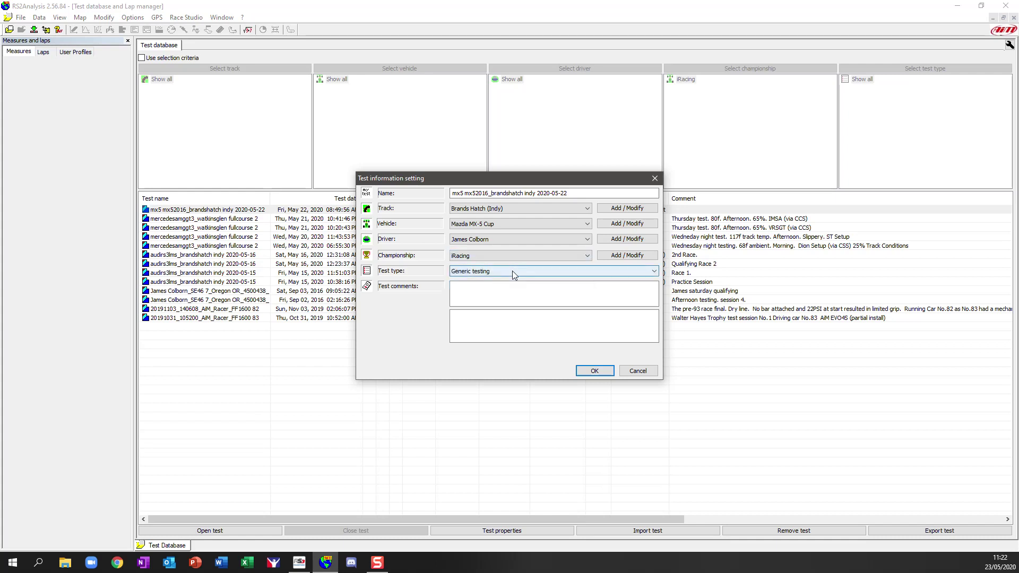
click(512, 274)
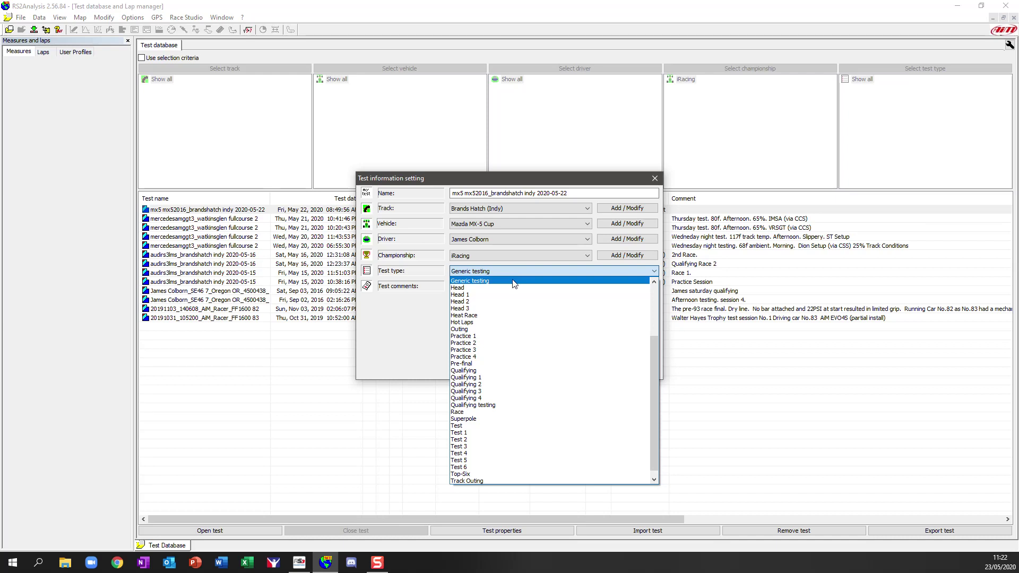
click(507, 428)
click(481, 290)
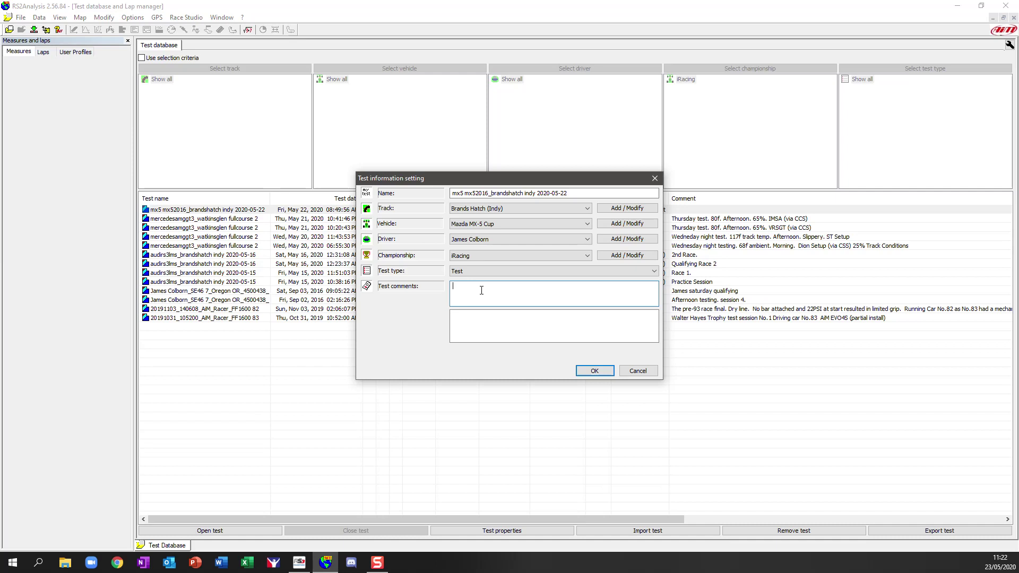
Enter the comment '68f 25% track conditions. Baseline setup. Early' and save the test information.
text(69)
text(8f)
text(25% track)
text( condition)
text(s. Baseline setup an)
key(BackSpace)
key(BackSpace)
key(BackSpace)
key(BackSpace)
text(. Morning)
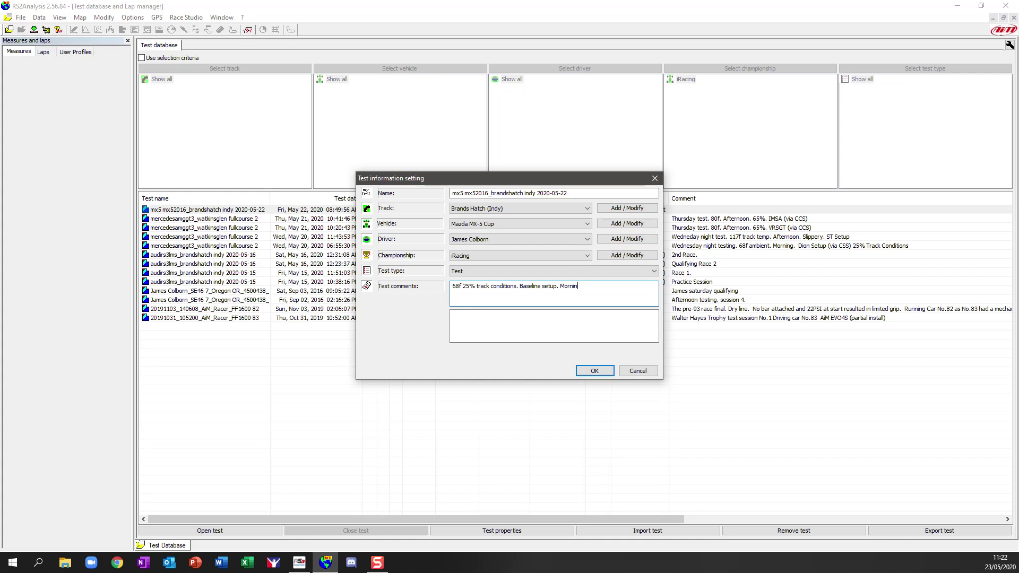
key(BackSpace)
key(BackSpace)
key(BackSpace)
key(BackSpace)
text(Early)
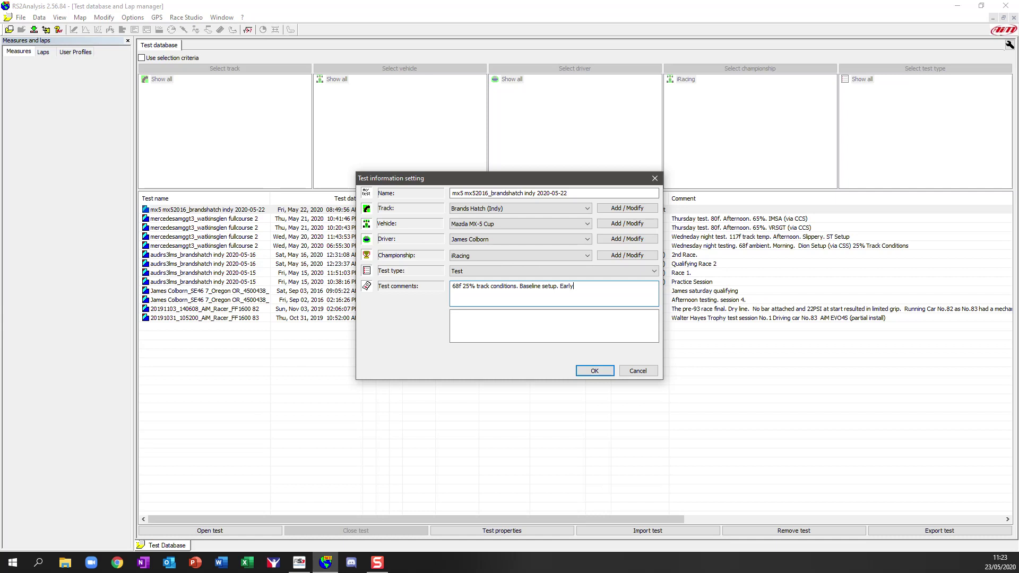
click(592, 370)
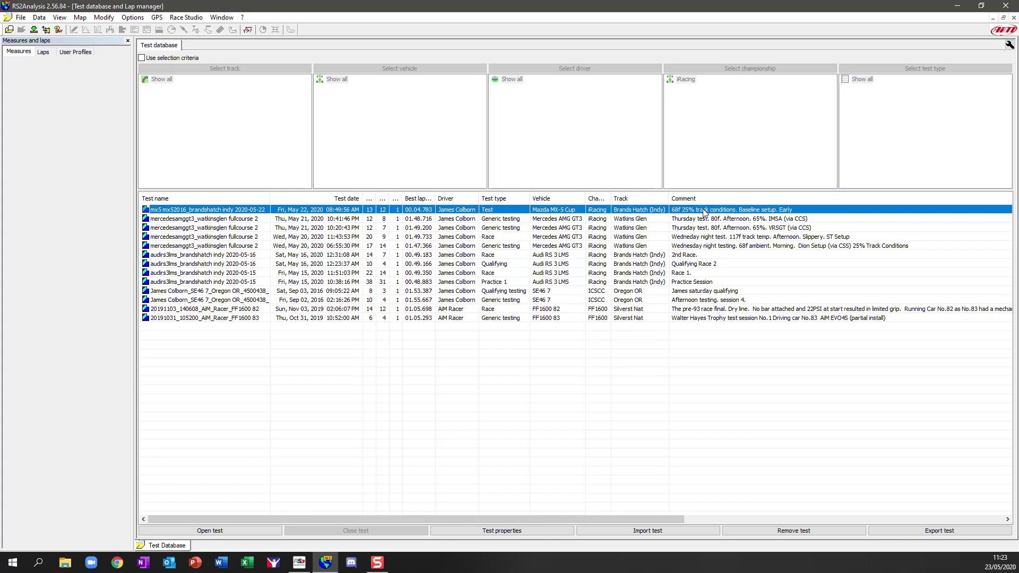
Load the mx5 Brands Hatch Indy test and show its 13-lap list.
double_click(245, 210)
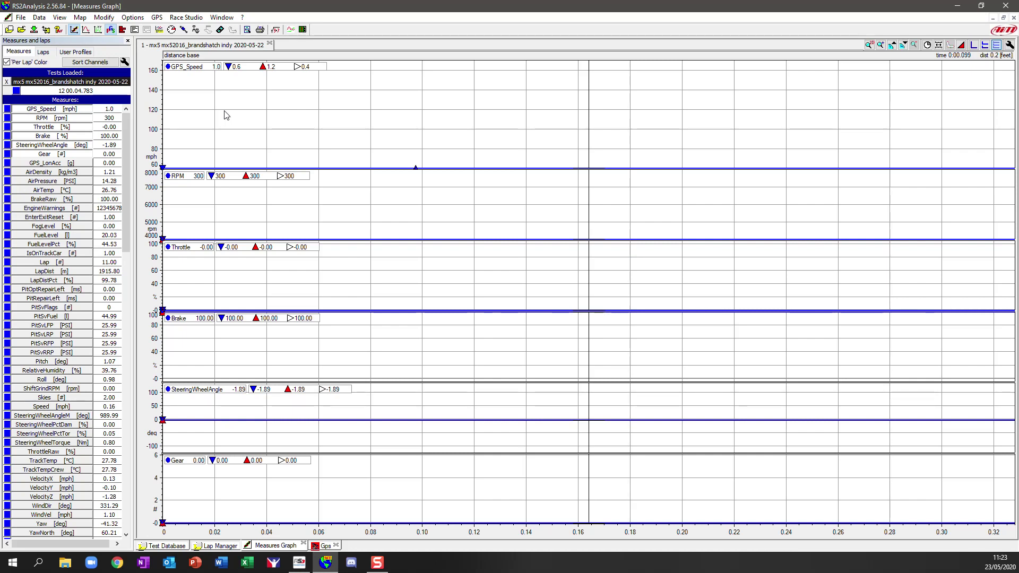
click(221, 548)
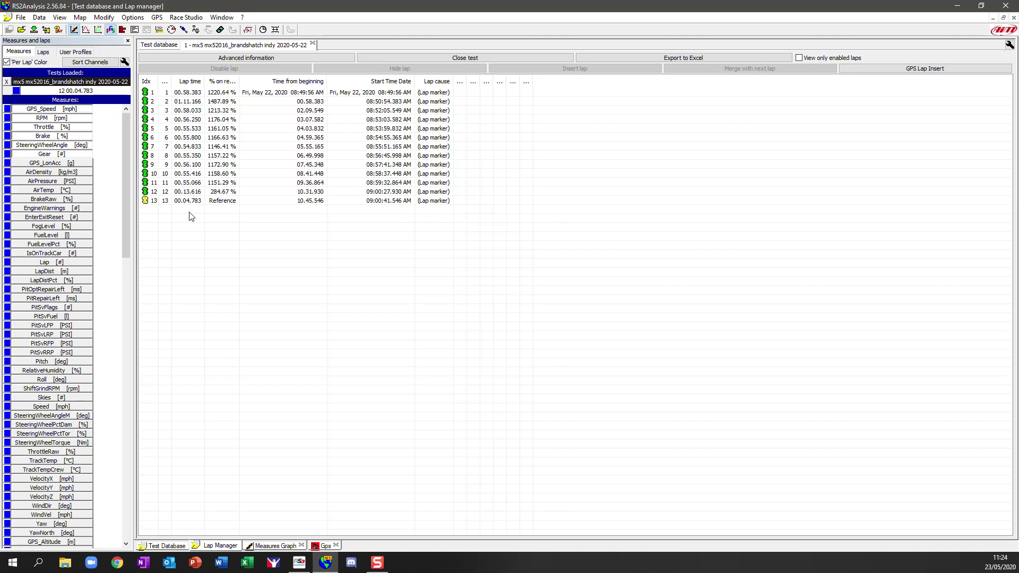
Disable laps 13, 12, 1 and 2, keeping lap 7 as the reference lap.
click(193, 148)
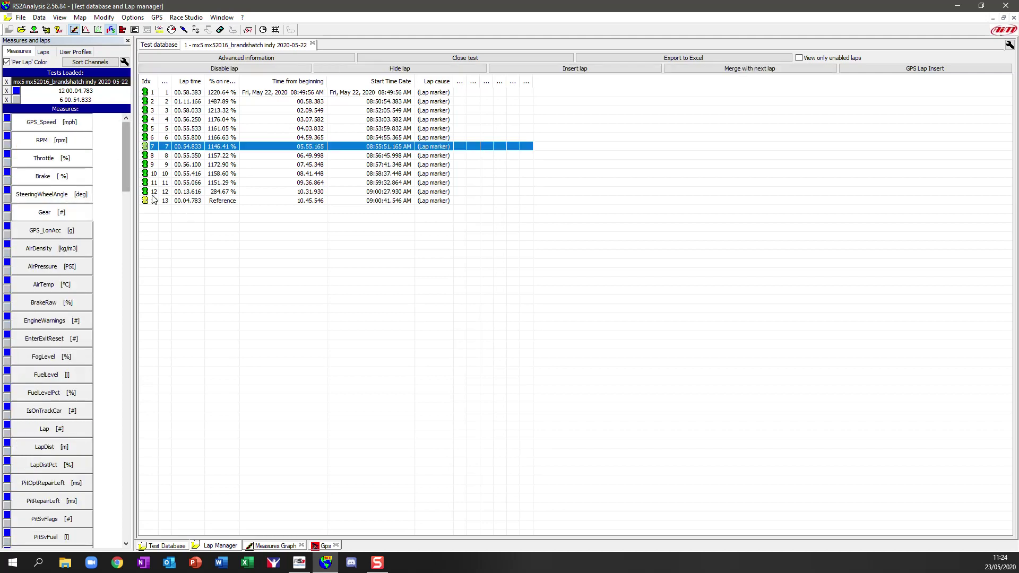
click(180, 202)
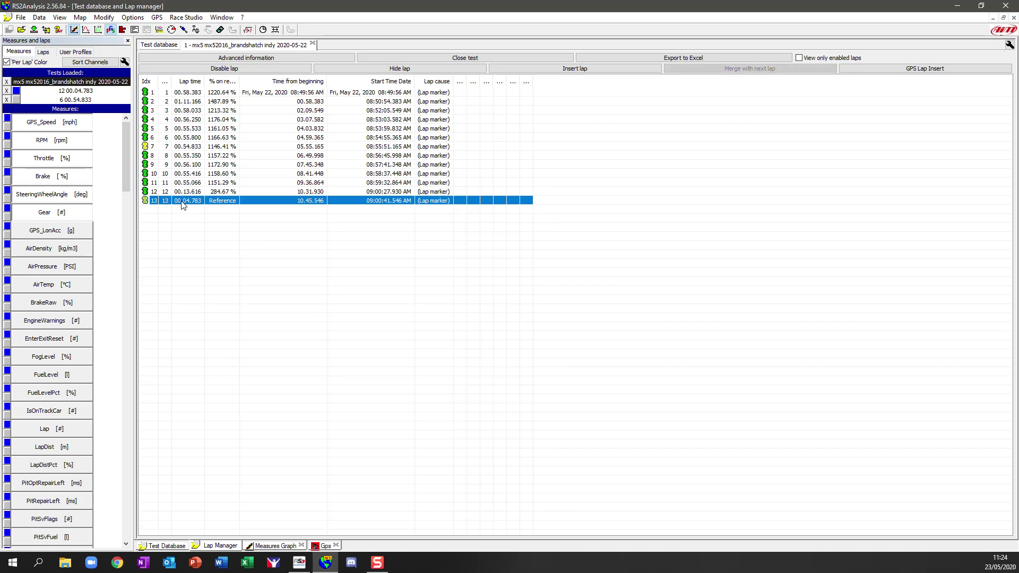
click(233, 69)
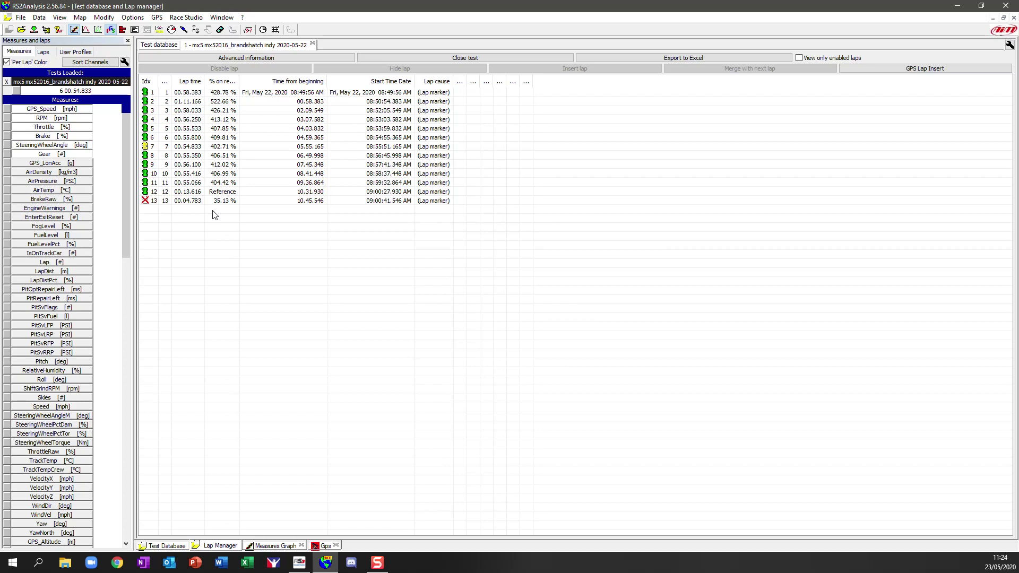
click(183, 193)
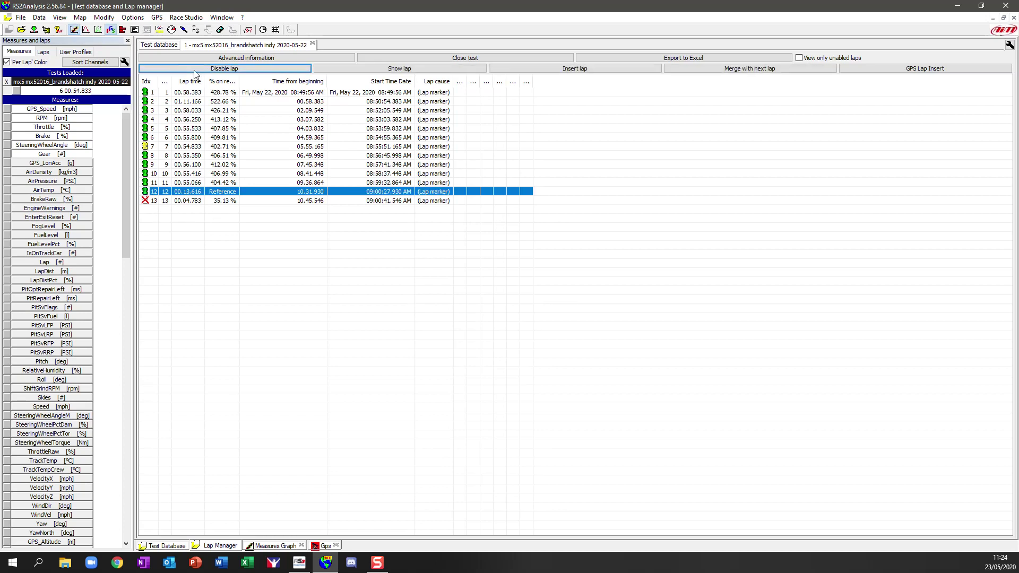
click(195, 70)
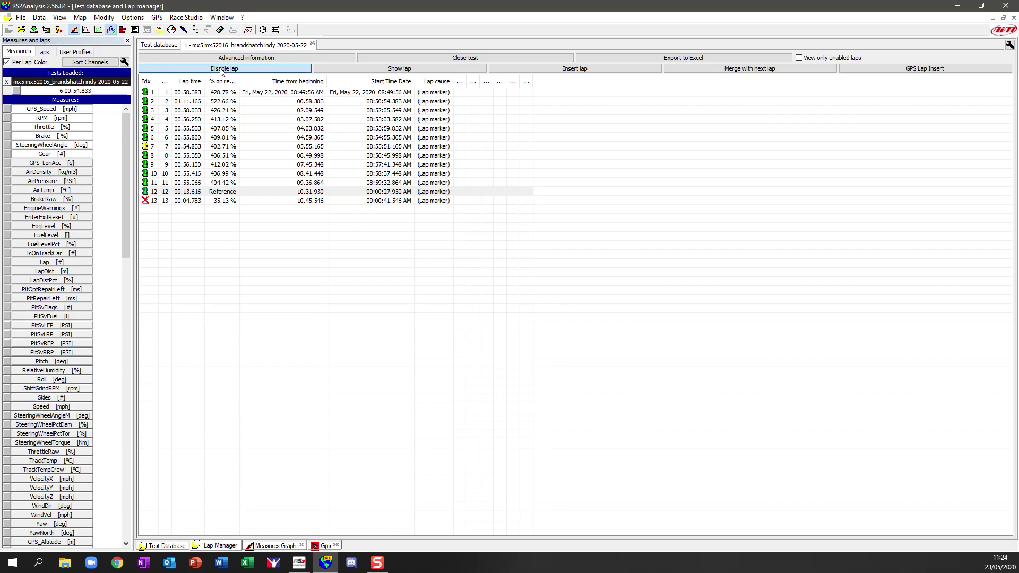
double_click(186, 93)
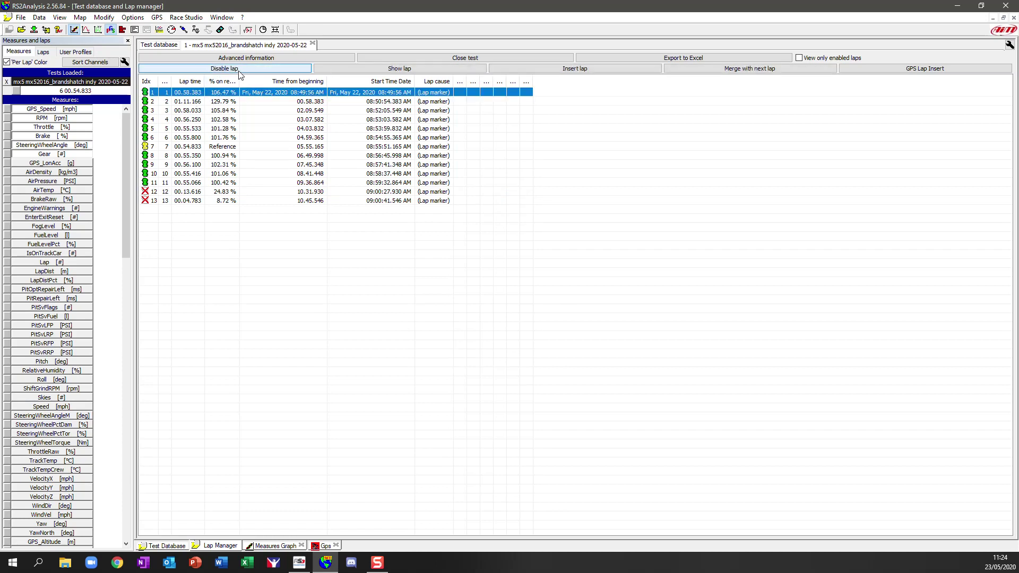
click(184, 102)
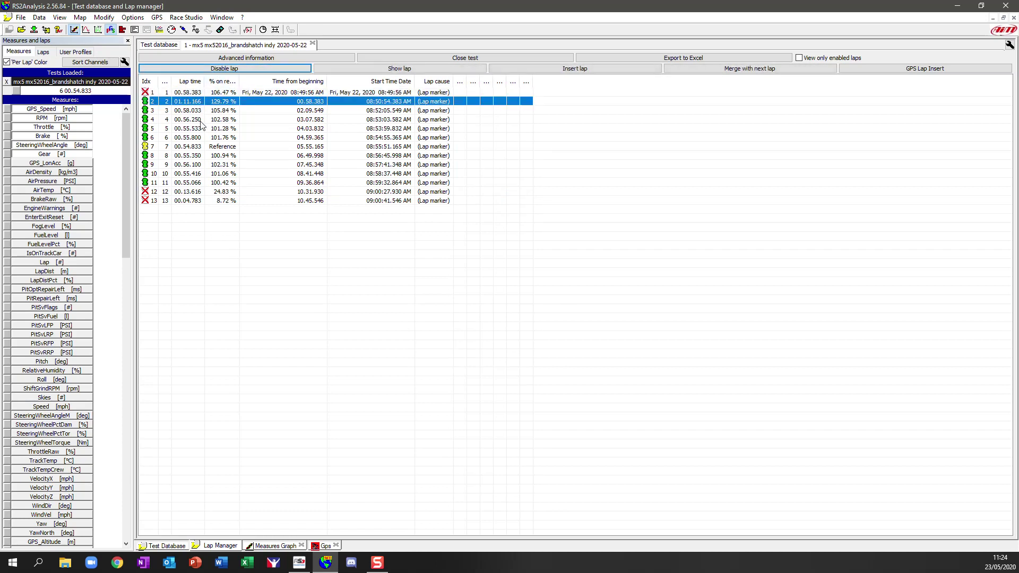
click(222, 70)
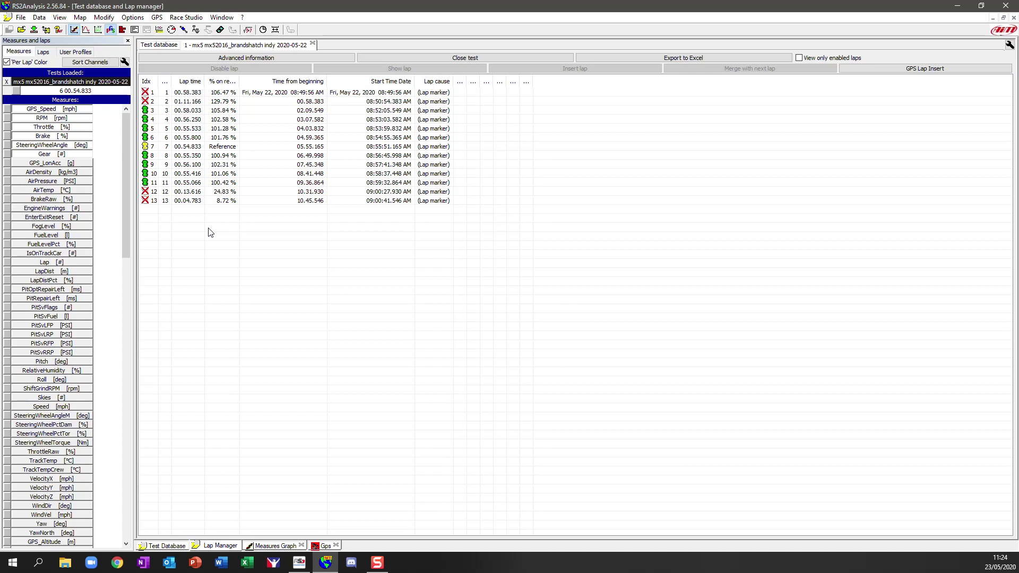
click(287, 545)
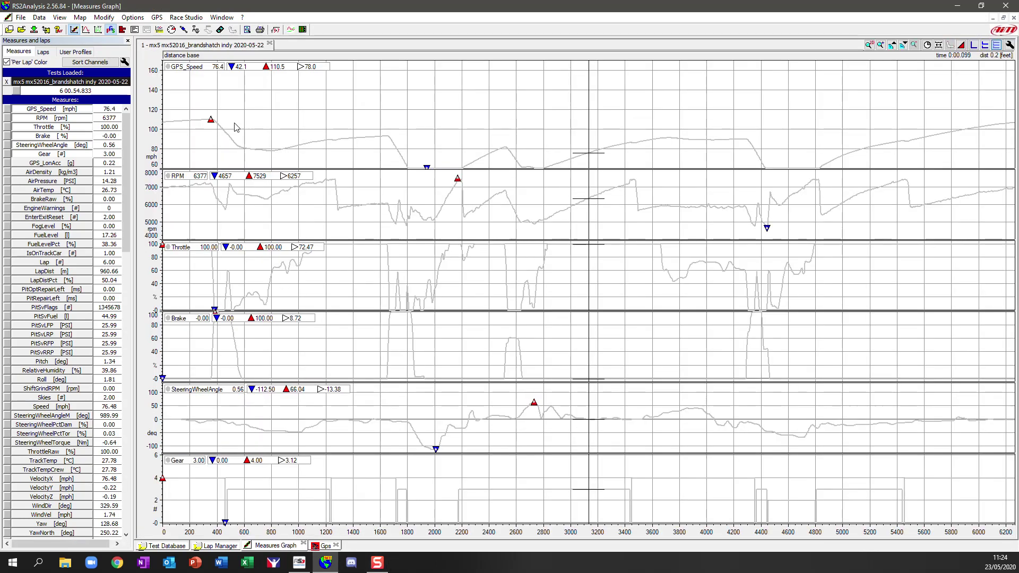
Overlay lap 11 on the reference lap, colour the reference red, and rescale the GPS_Speed graph.
click(43, 52)
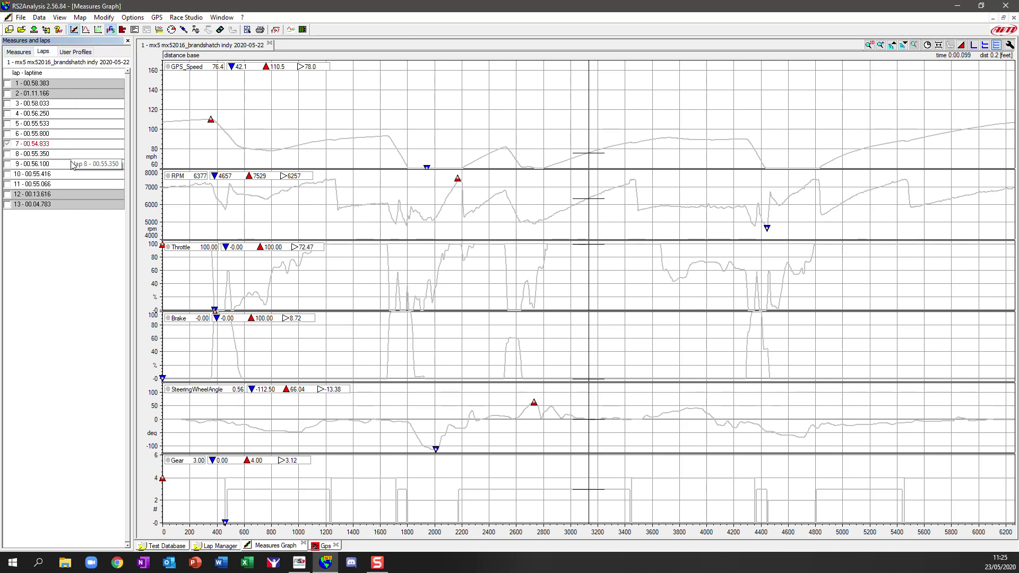
click(7, 184)
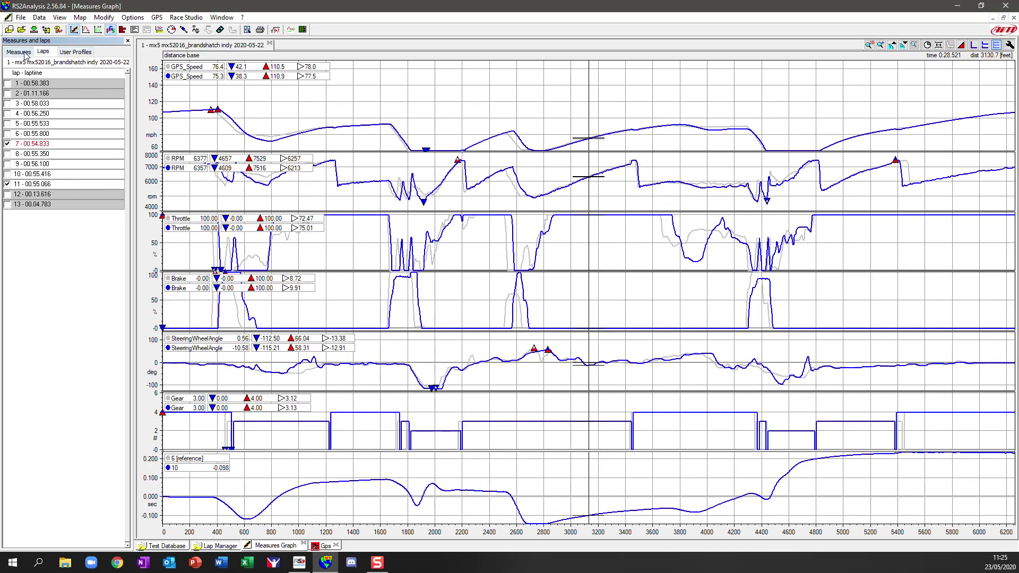
click(25, 54)
click(17, 90)
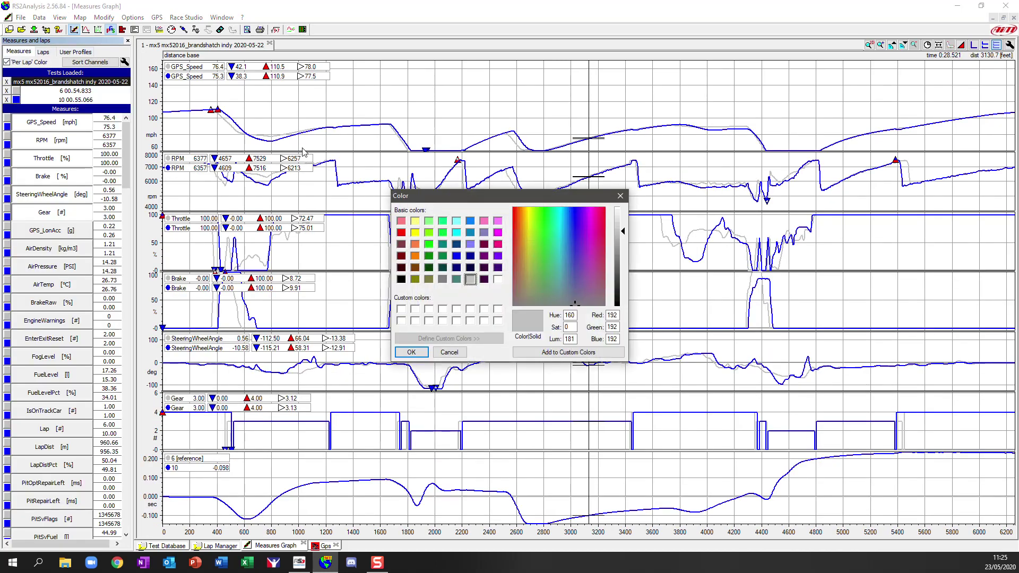
click(401, 233)
click(411, 353)
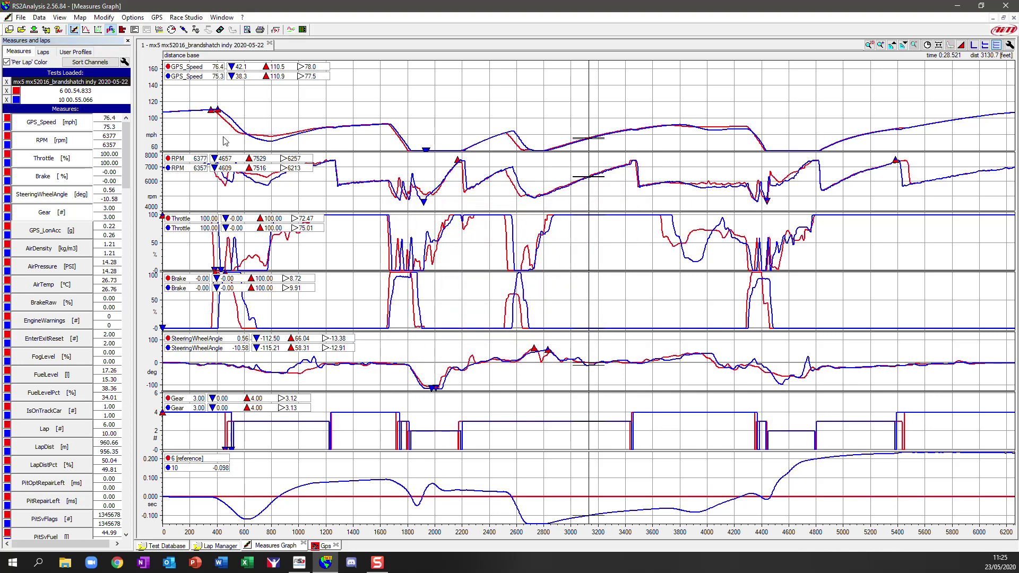
double_click(161, 110)
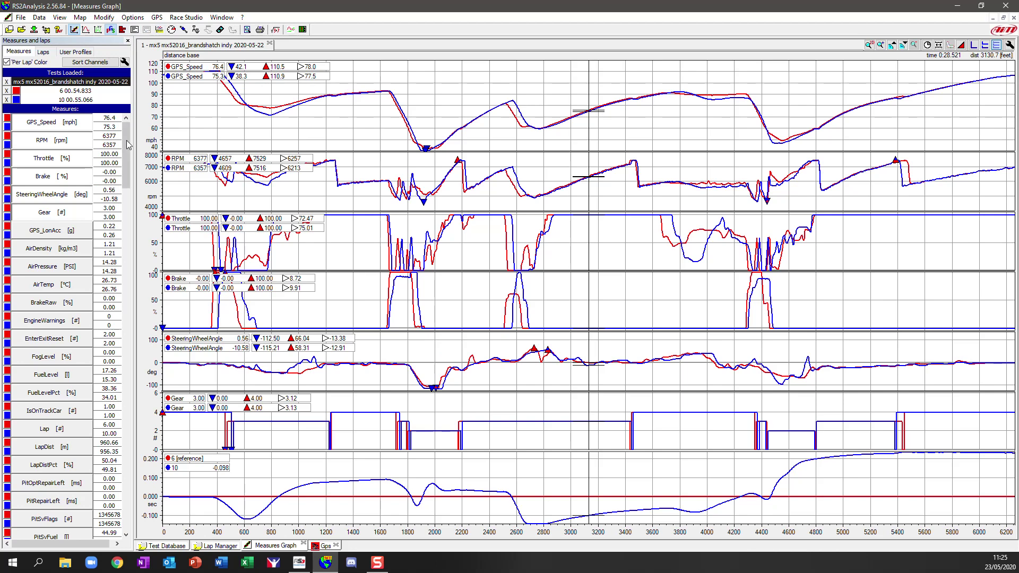
mouse_move(127, 145)
mouse_down()
mouse_move(138, 297)
mouse_move(127, 132)
mouse_up()
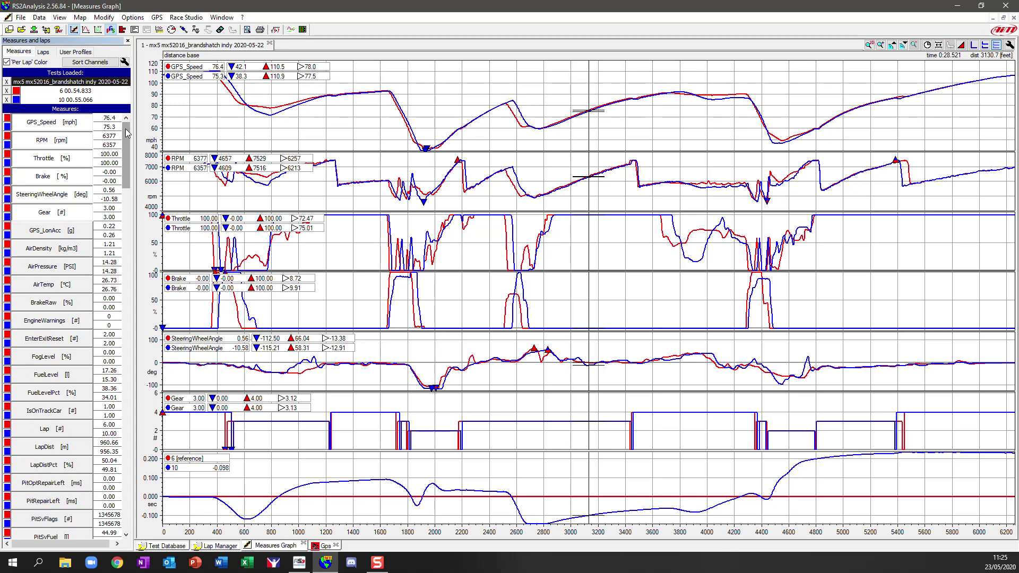